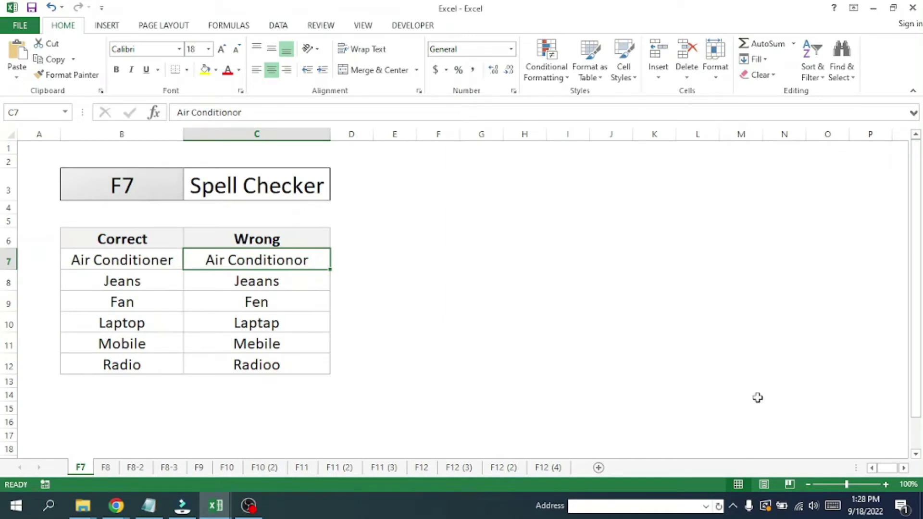
Step: Spell-check the Correct column B6:B12 with F7 and move the completion message aside
left_click(136, 240)
left_click_drag(136, 240, 148, 361)
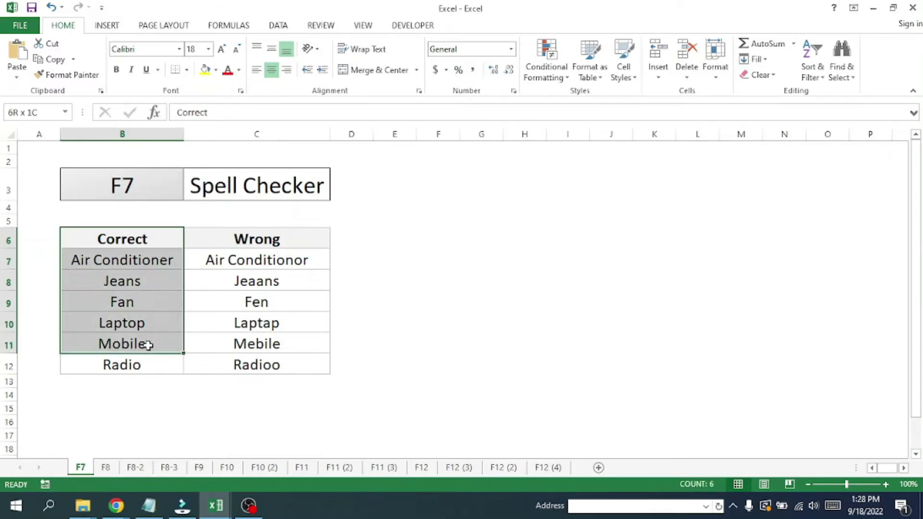
left_click_drag(239, 241, 244, 364)
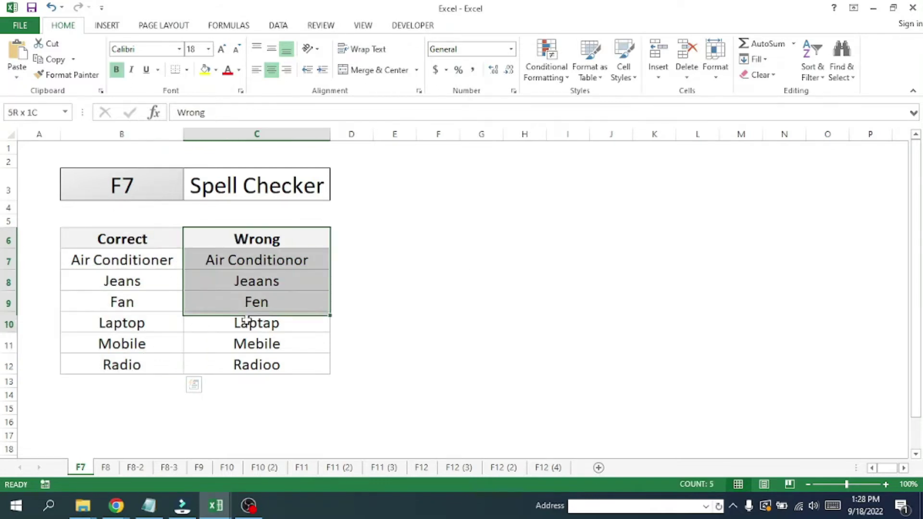
left_click_drag(132, 241, 130, 360)
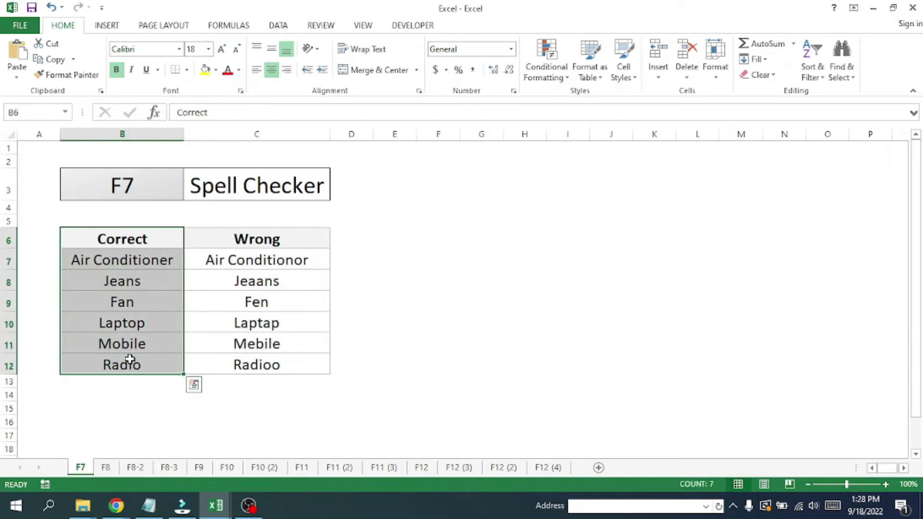
key("F7")
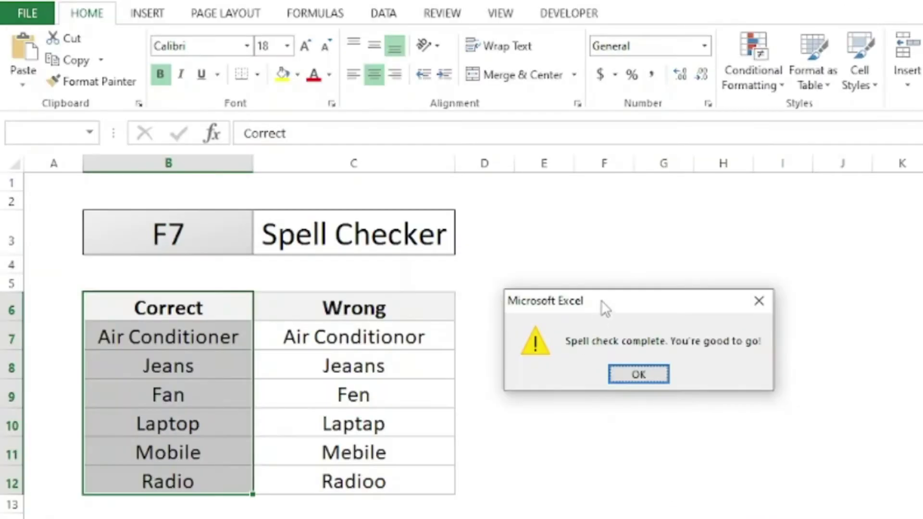
mouse_move(601, 300)
left_mouse_down()
mouse_move(473, 331)
mouse_move(377, 321)
left_mouse_up()
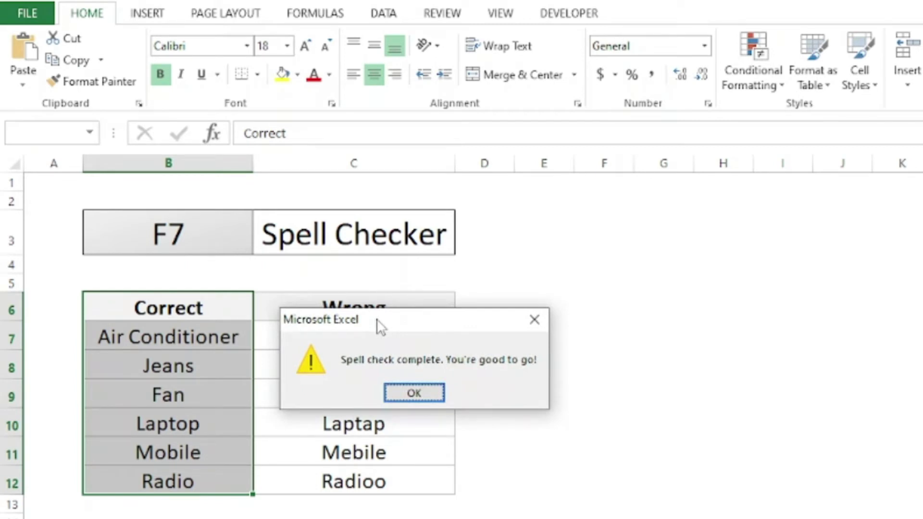
Step: Dismiss the previous message and run spell check on the Wrong column C6:C12
left_click(412, 395)
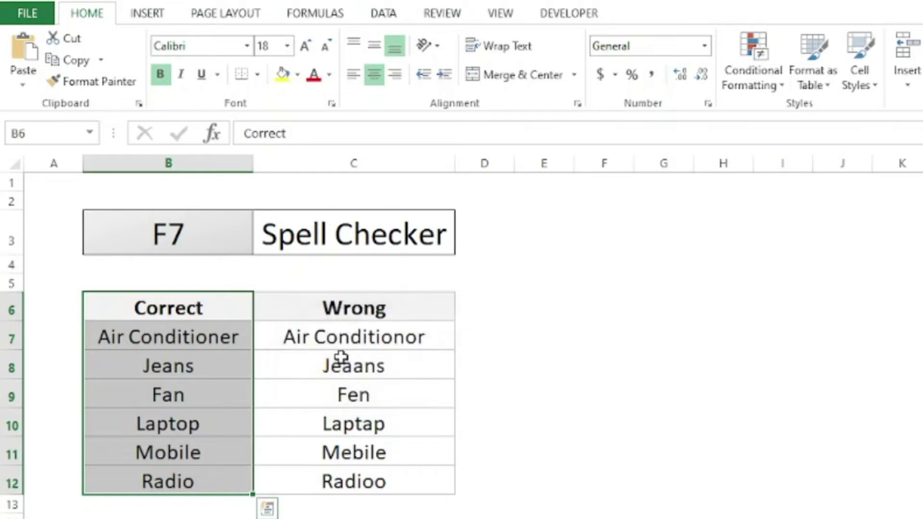
mouse_move(336, 308)
left_mouse_down()
mouse_move(326, 339)
mouse_move(329, 476)
left_mouse_up()
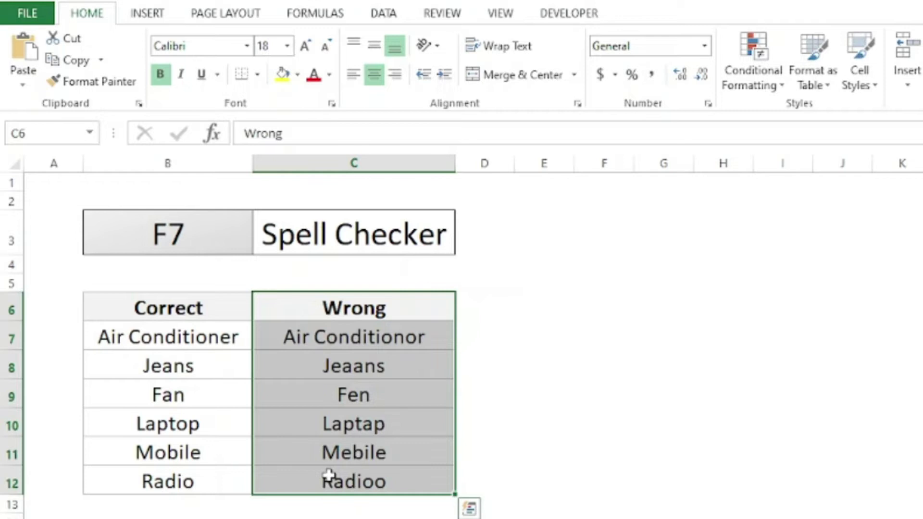
key("F7")
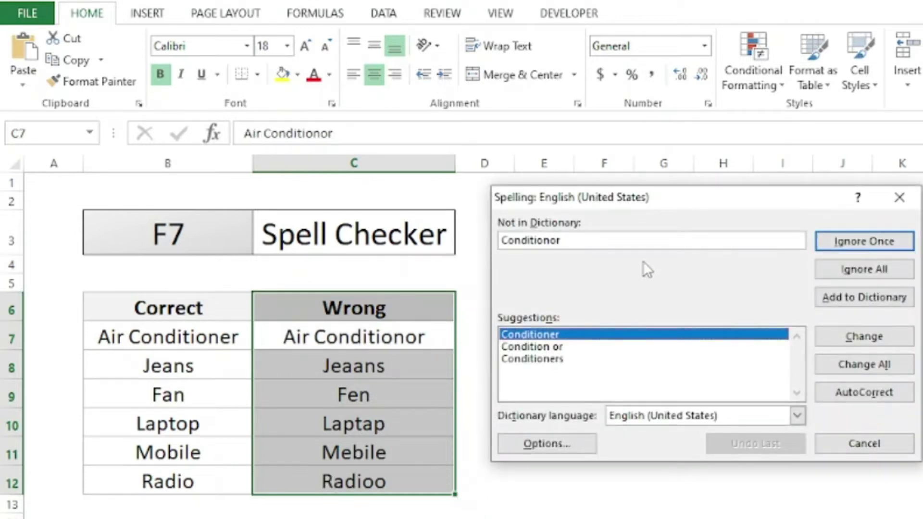
left_click_drag(595, 198, 408, 228)
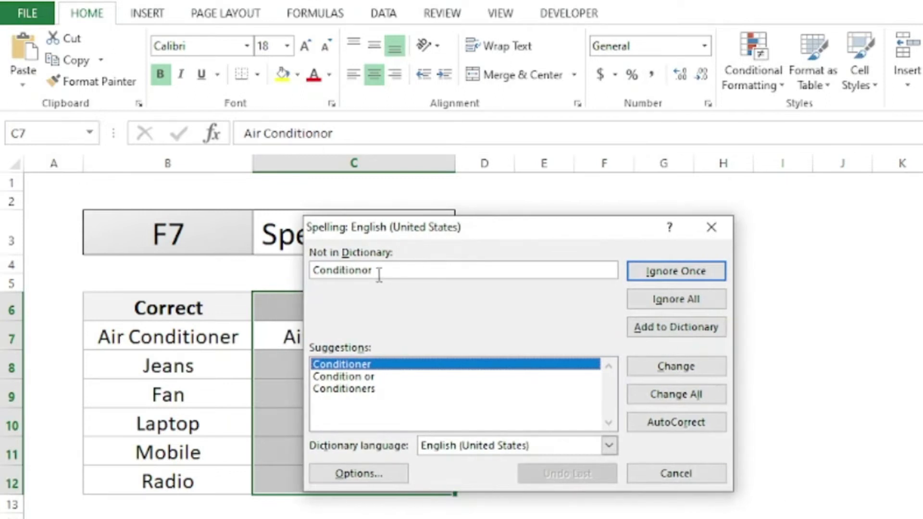
Step: Change Conditionor, Jeaans, Laptap, Mebile and Radioo to Conditioner, Jeans, Laptop, Mobile and Radio
left_click(353, 365)
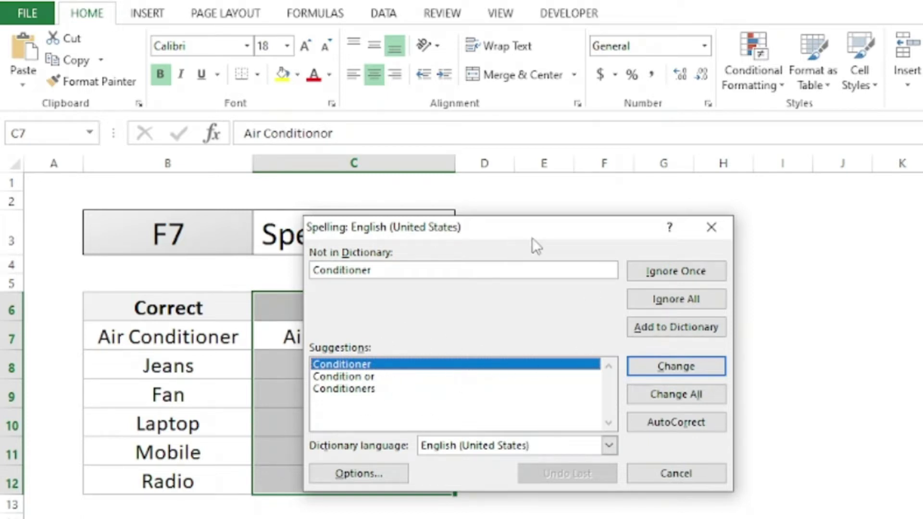
left_click_drag(521, 224, 681, 159)
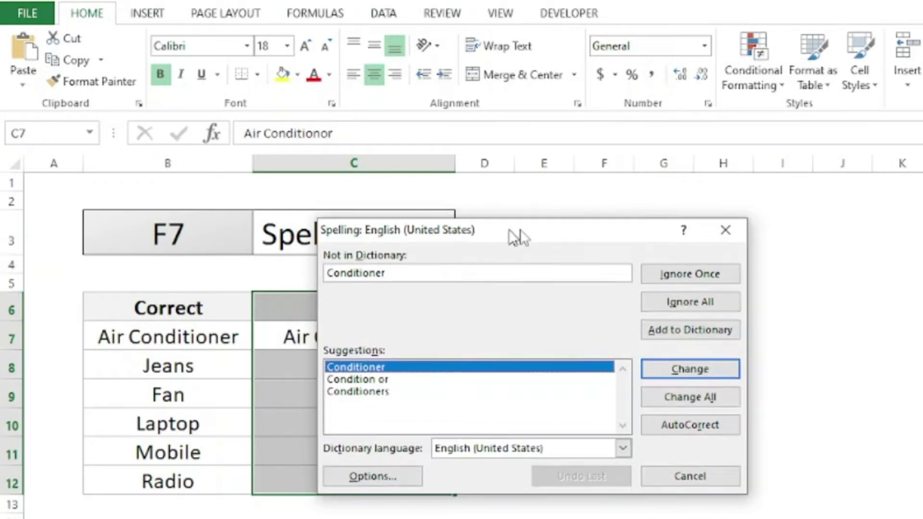
left_click(827, 303)
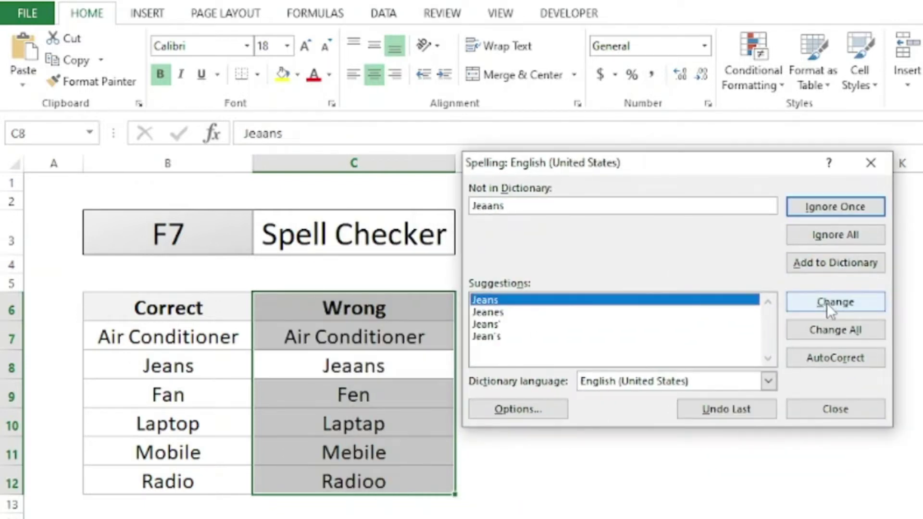
left_click(828, 305)
left_click(830, 304)
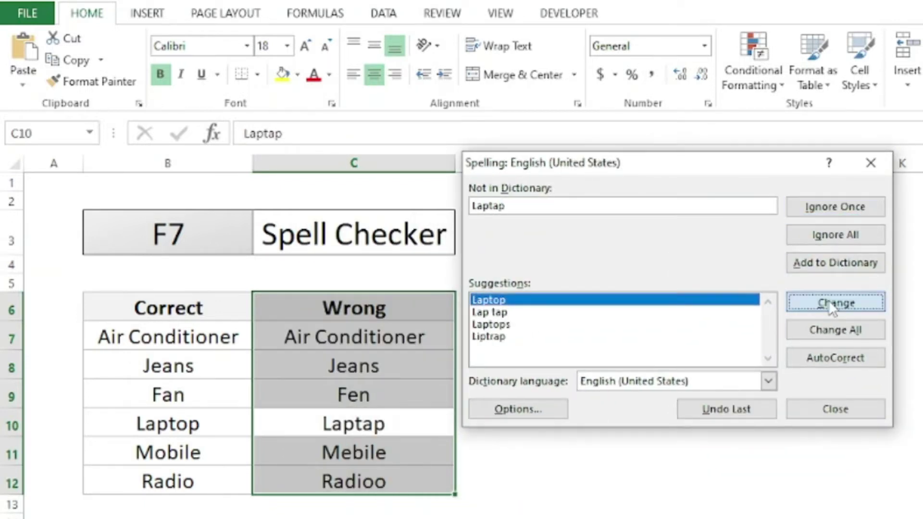
left_click(830, 305)
left_click(830, 305)
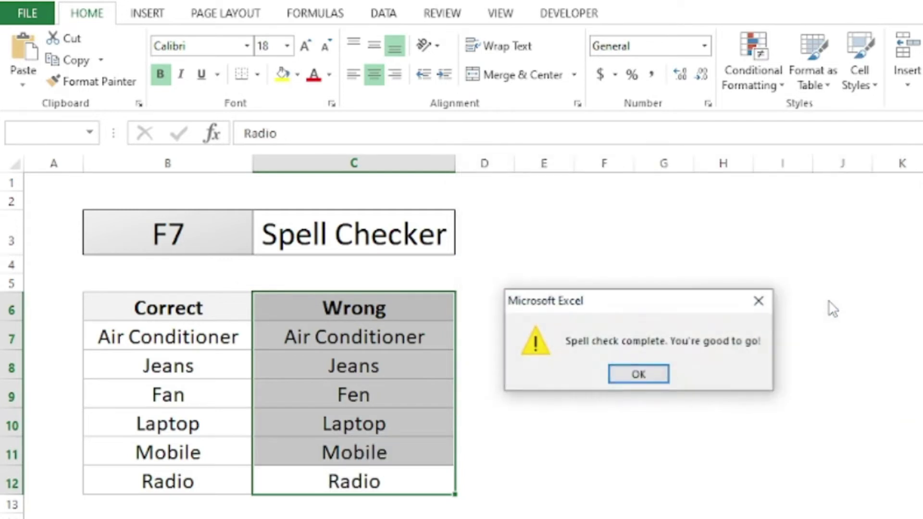
Step: Close the spell-check message and select the Name header on the F8 Extend Selection sheet
left_click(638, 374)
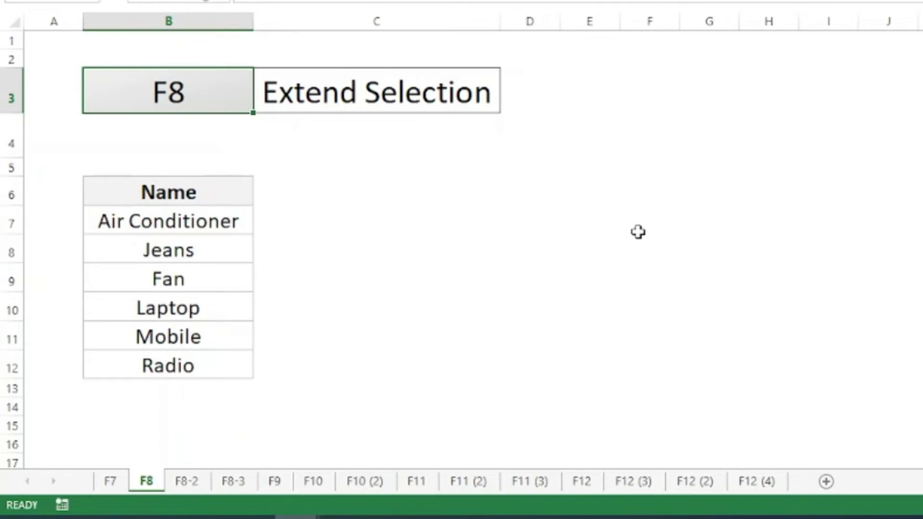
key("Down")
key("Down")
key("Down")
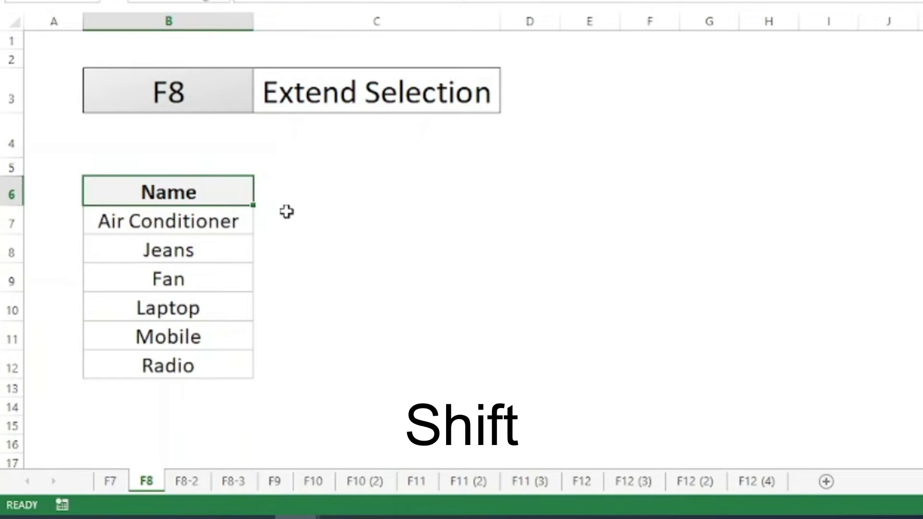
key("shift+Down")
key("shift+Down")
key("shift+Down")
key("shift+Down")
key("shift+Down")
key("shift+Down")
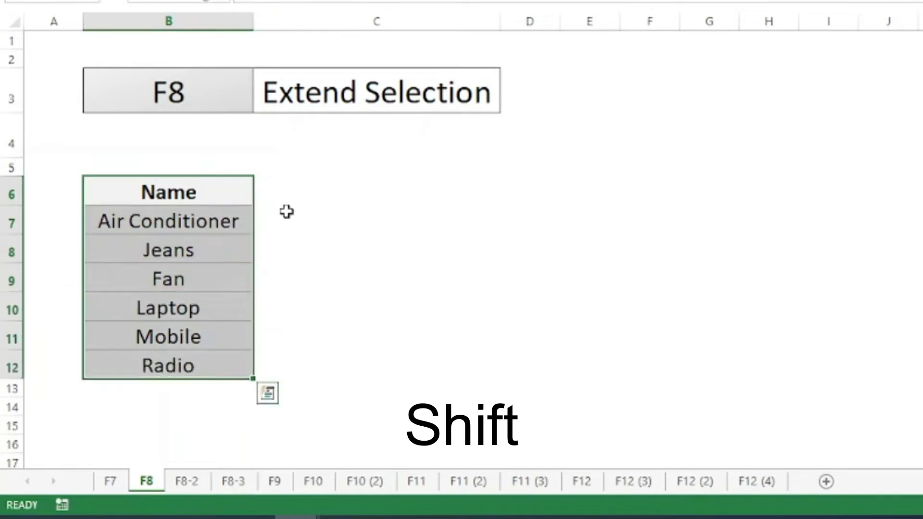
key("ctrl+shift+Up")
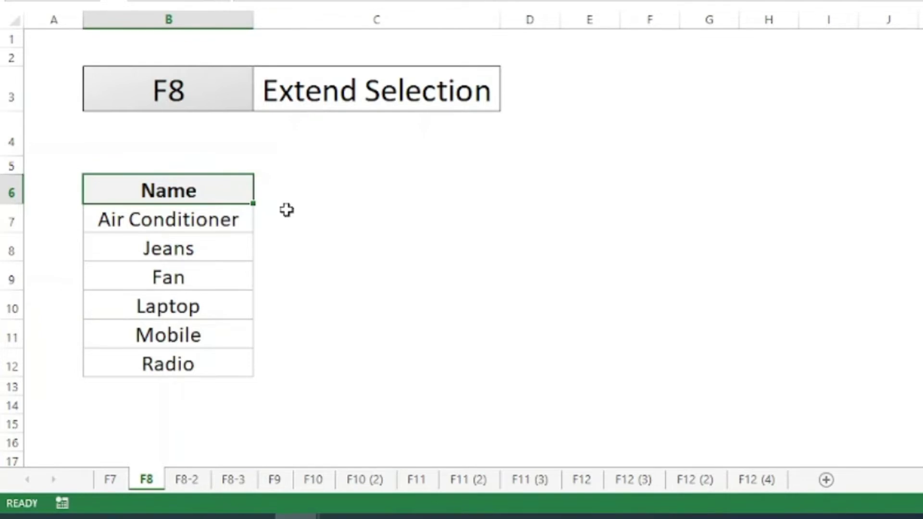
Step: Turn on Extend Selection with F8, then grow and shrink the selection over the Name list
key("F8")
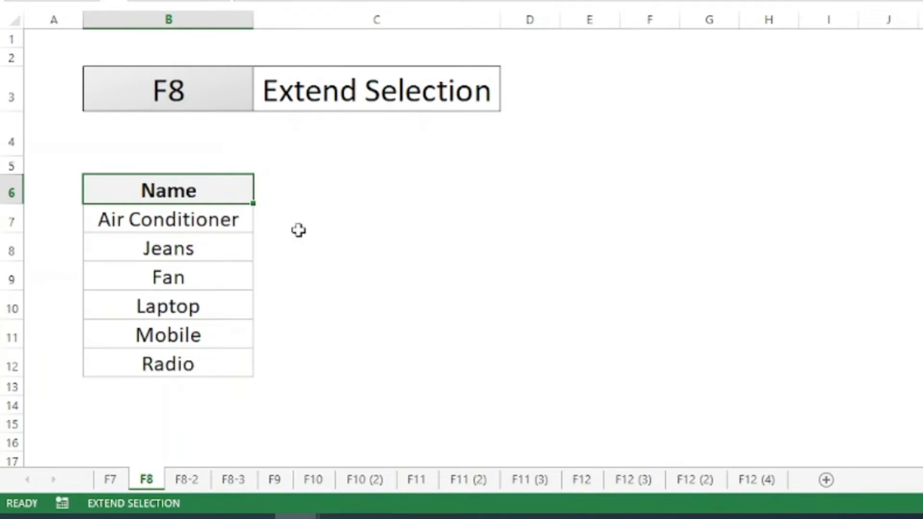
key("Down")
key("Down")
key("Down")
key("Down")
key("Down")
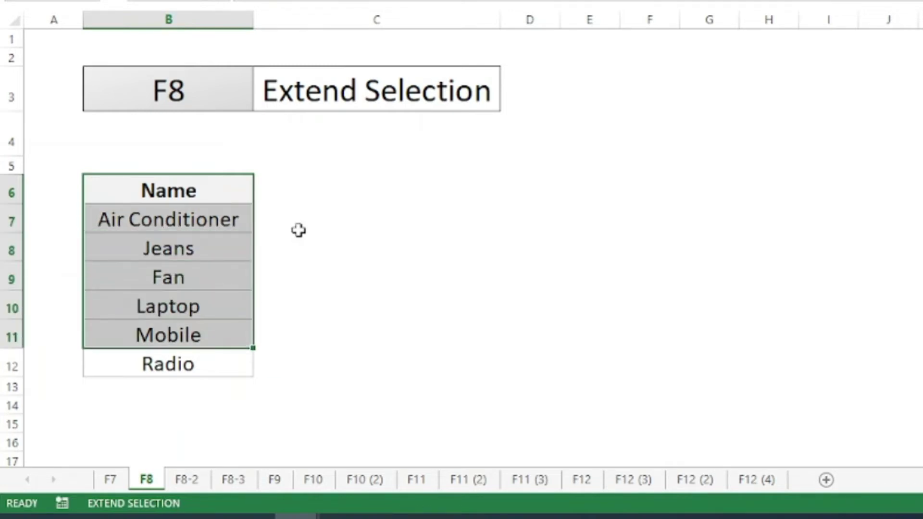
key("Down")
key("Right")
key("Right")
key("Left")
key("Left")
key("Up")
key("Up")
key("Up")
key("Up")
key("Down")
key("Up")
key("Right")
key("Down")
key("Down")
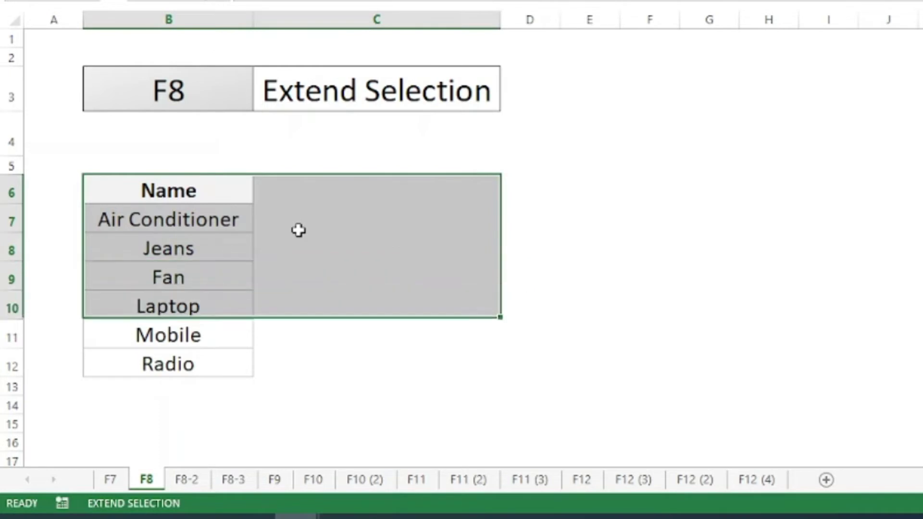
key("Down")
key("Left")
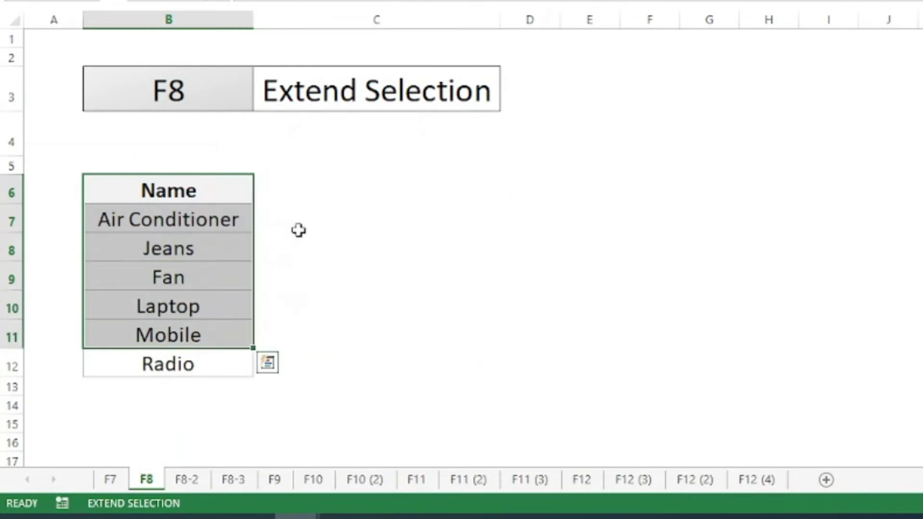
key("Up")
key("Up")
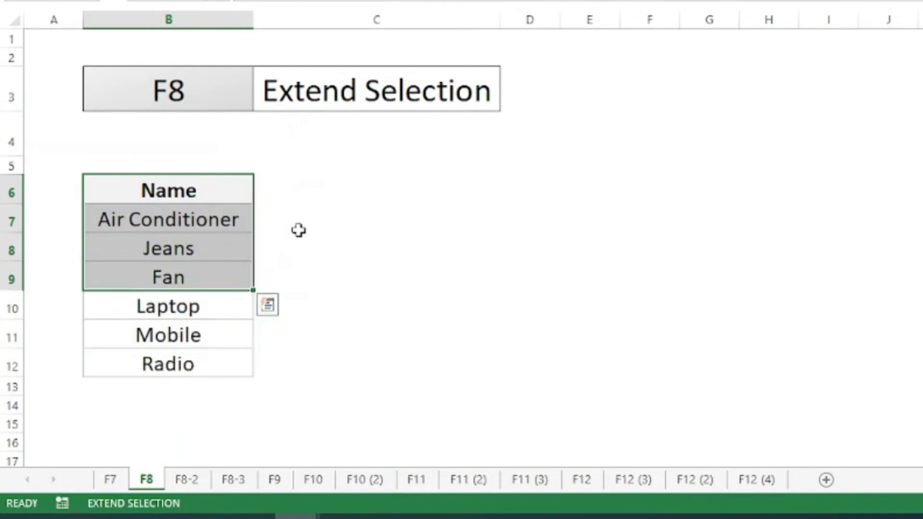
key("Up")
key("Down")
key("Up")
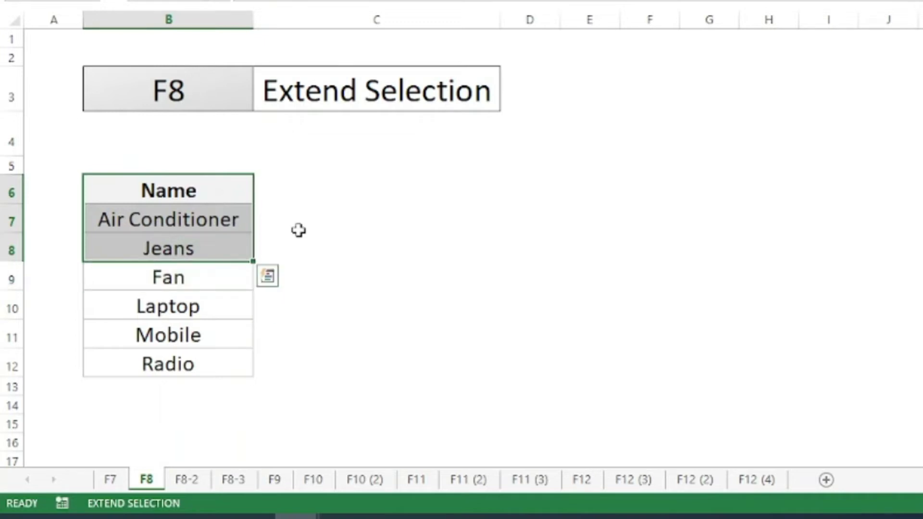
Step: Turn Extend Selection off and return to the single Name header cell
key("F8")
key("Down")
key("Down")
key("Up")
key("Up")
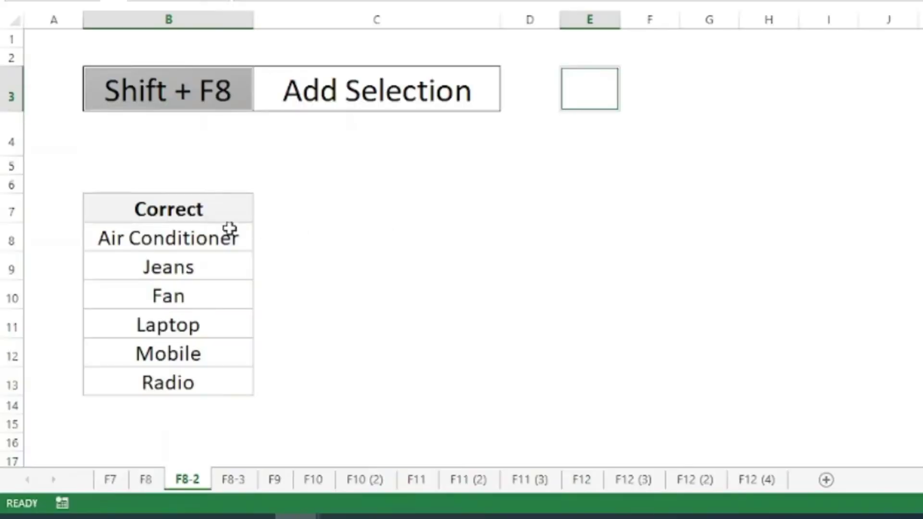
Step: Select the Correct header and Jeans cell together with Shift+F8, copy them, then cancel the copy
left_click(213, 212)
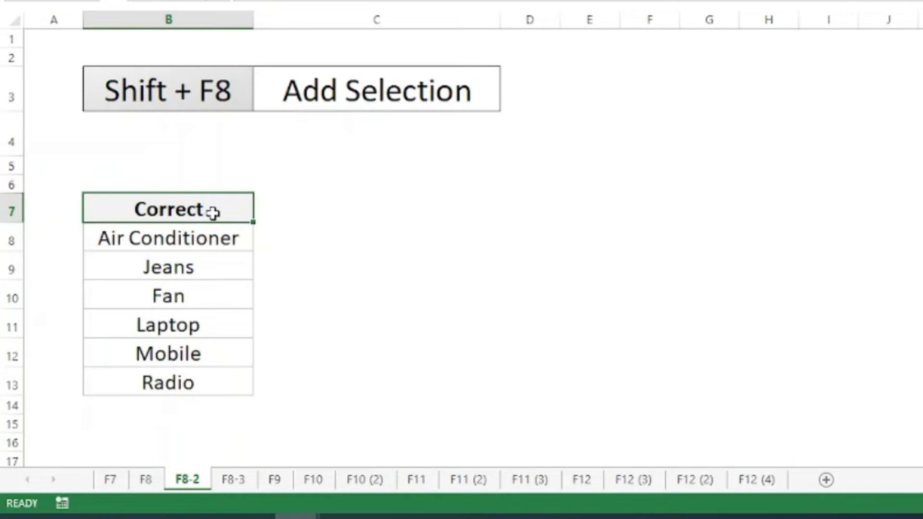
key("shift+F8")
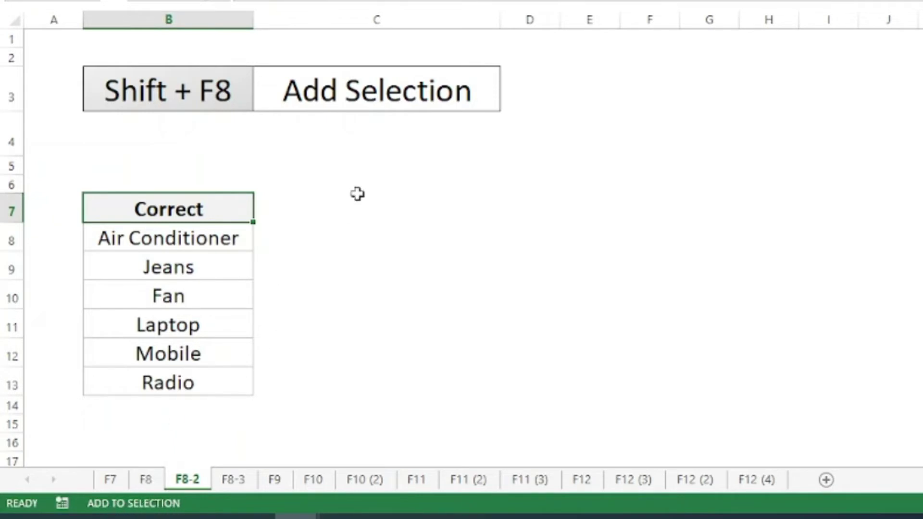
left_click(213, 270)
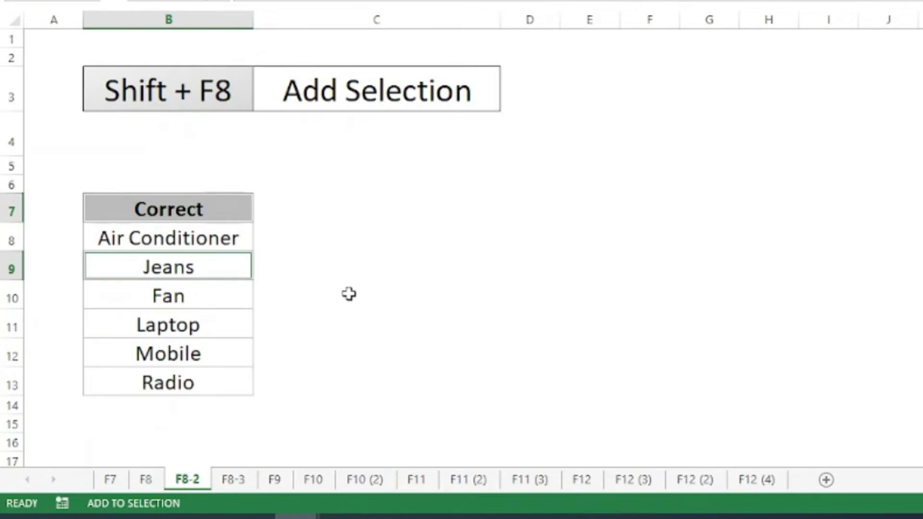
key("ctrl+c")
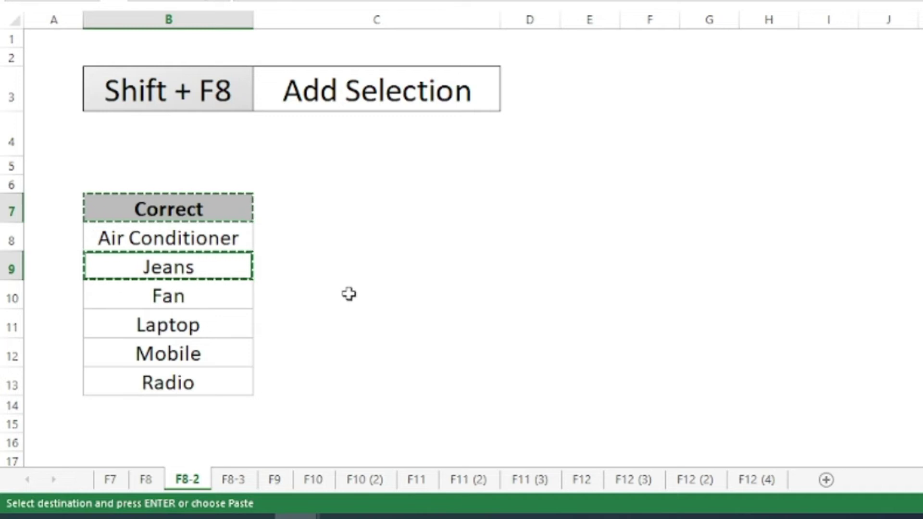
key("Escape")
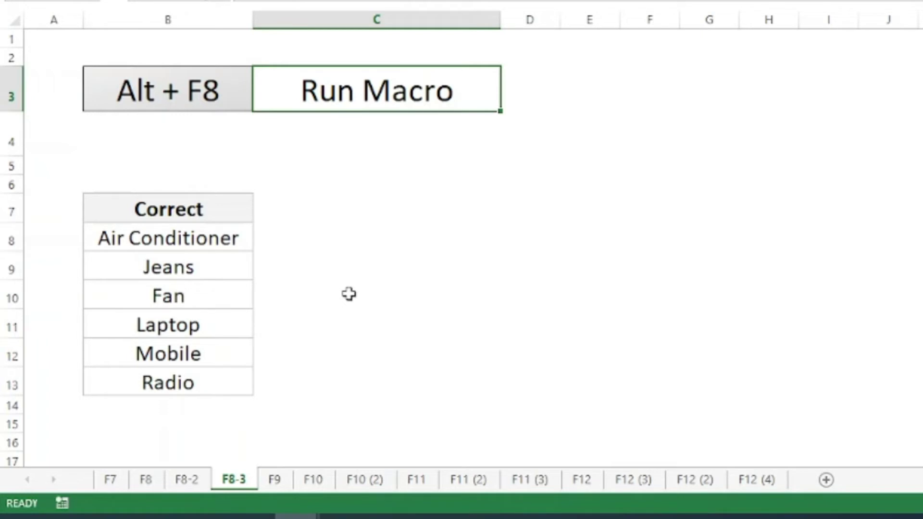
Step: Show the Macro dialog with Alt+F8 and move it aside
key("alt+F8")
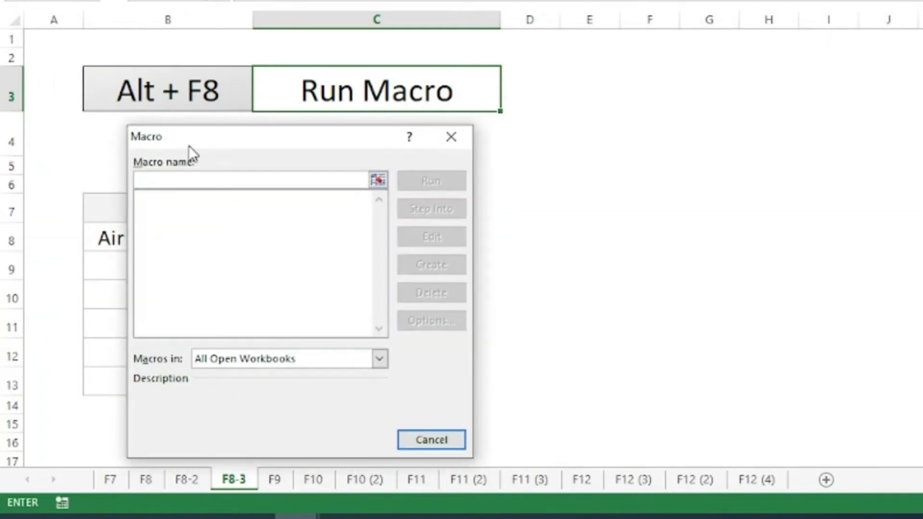
left_click_drag(602, 48, 225, 44)
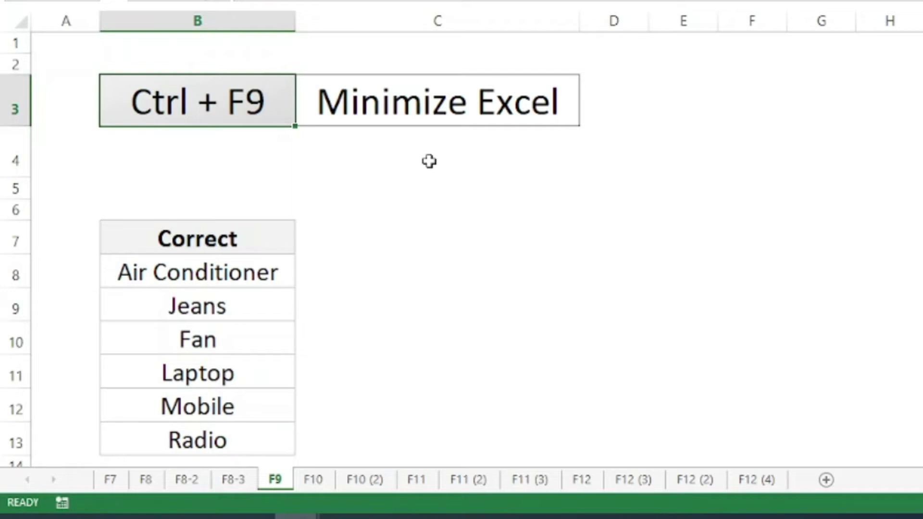
key("ctrl+F9")
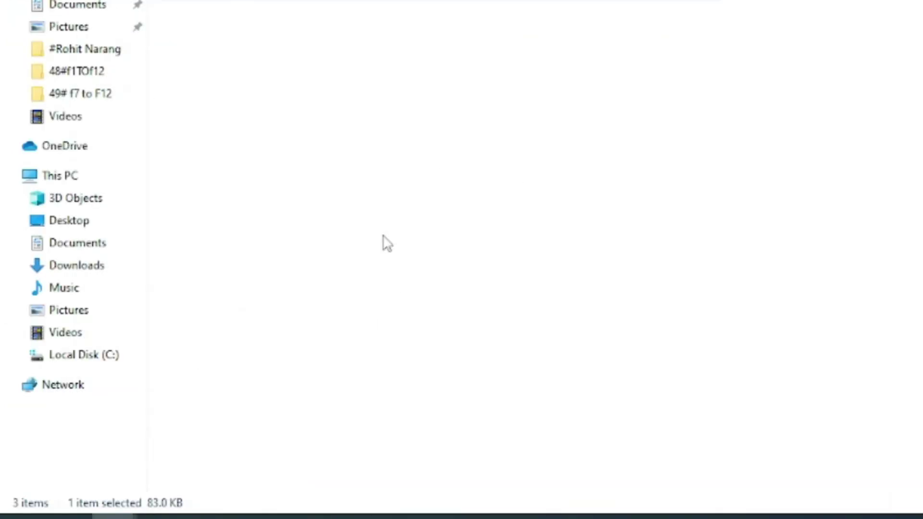
mouse_move(296, 517)
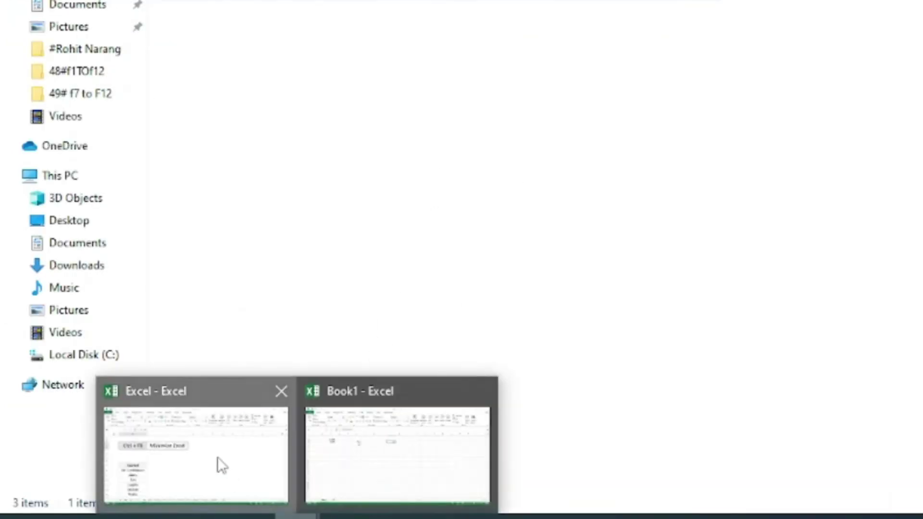
left_click(217, 459)
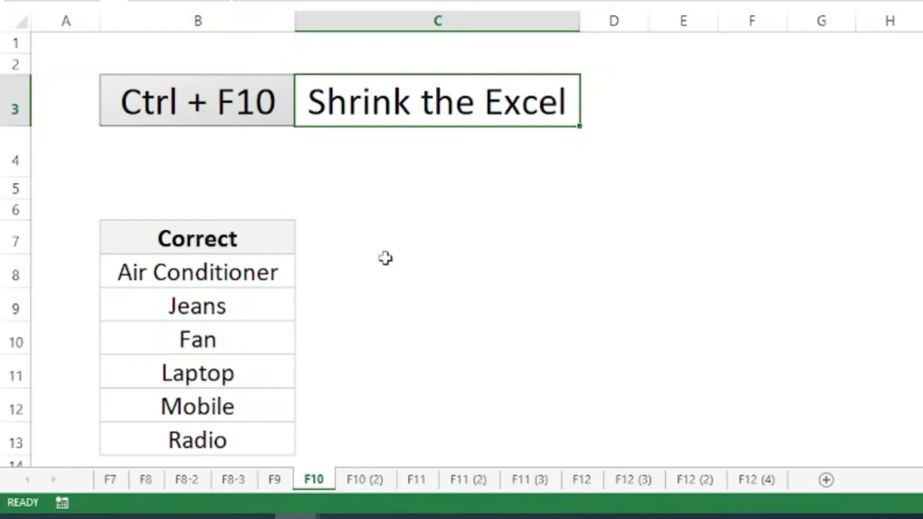
Step: Restore the Excel window down with Ctrl+F10, then maximize it again
key("ctrl+F10")
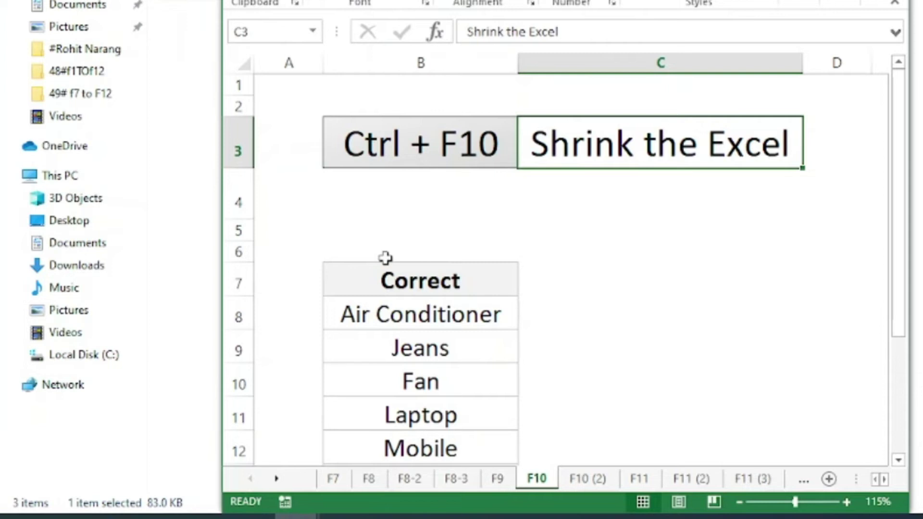
key("ctrl+F10")
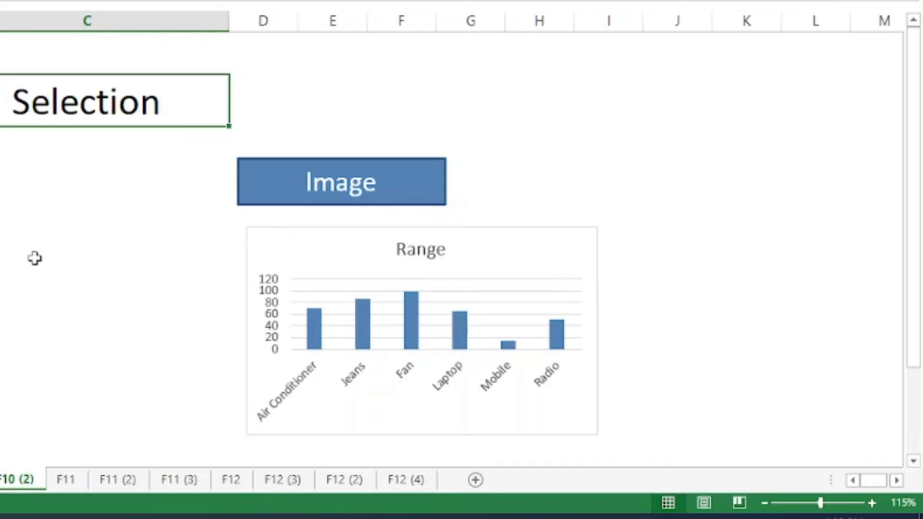
Step: Open the Selection pane from the Range chart with Alt+F10, then hide and show all objects
left_click(277, 234)
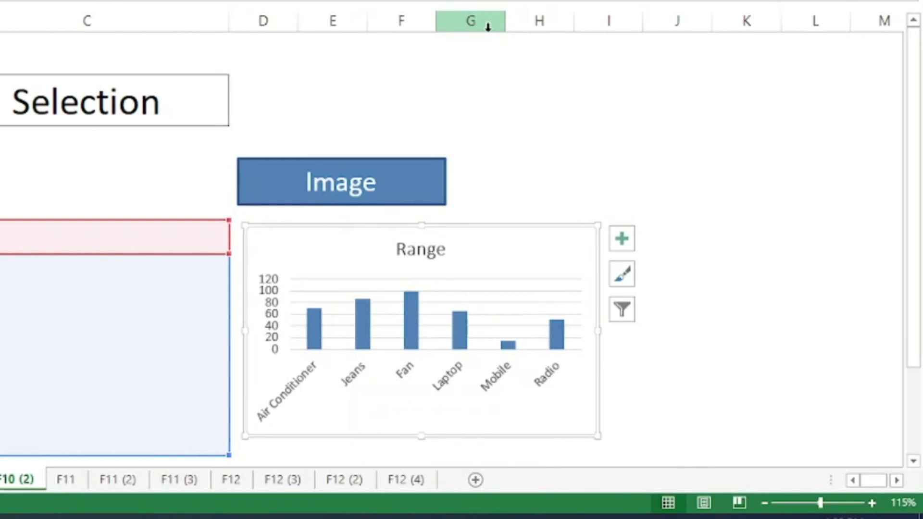
key("alt+F10")
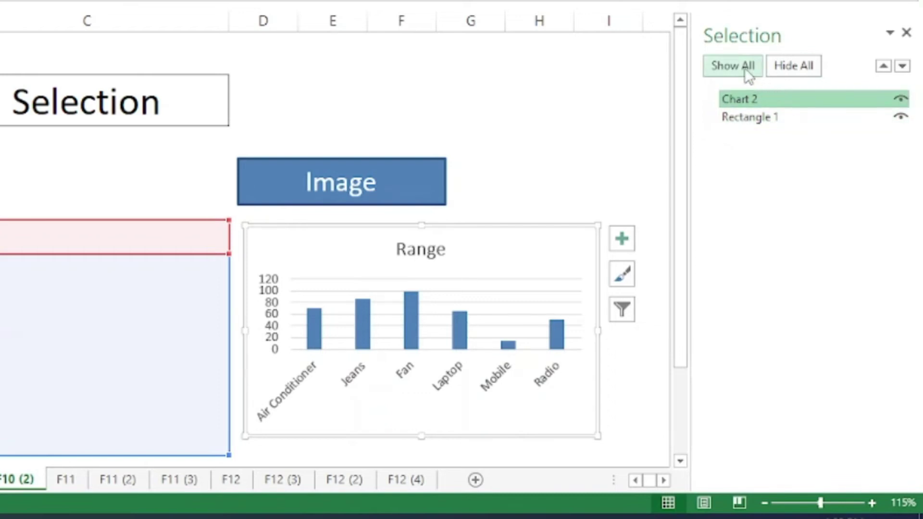
left_click(794, 66)
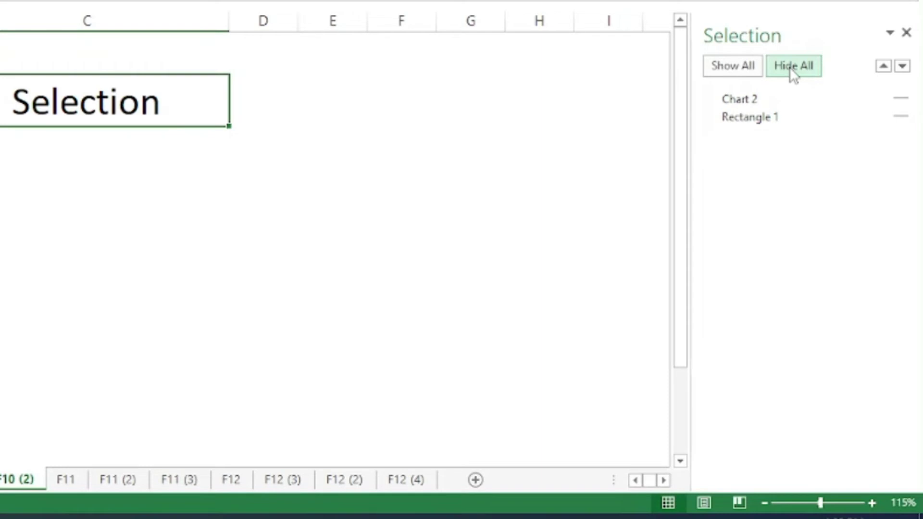
left_click(743, 67)
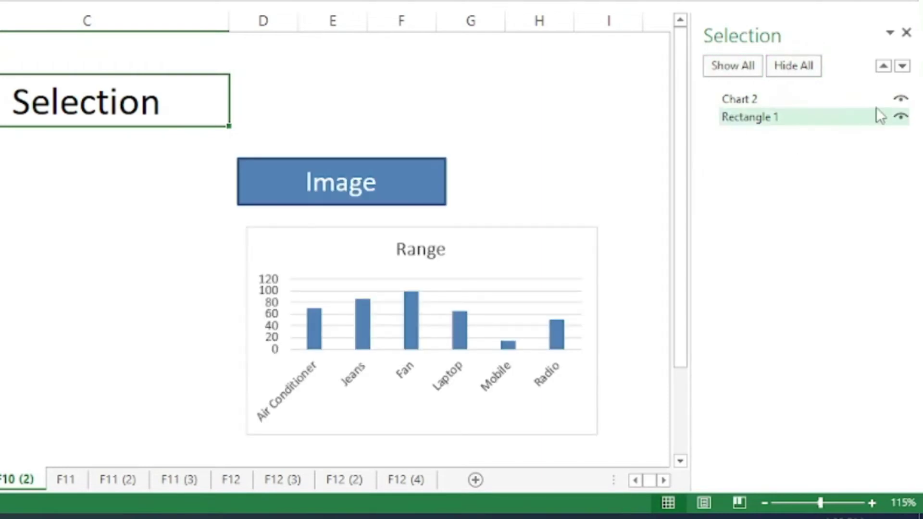
Step: Hide and re-show the Range chart and the Image rectangle individually
left_click(901, 100)
left_click(901, 99)
left_click(901, 117)
left_click(902, 117)
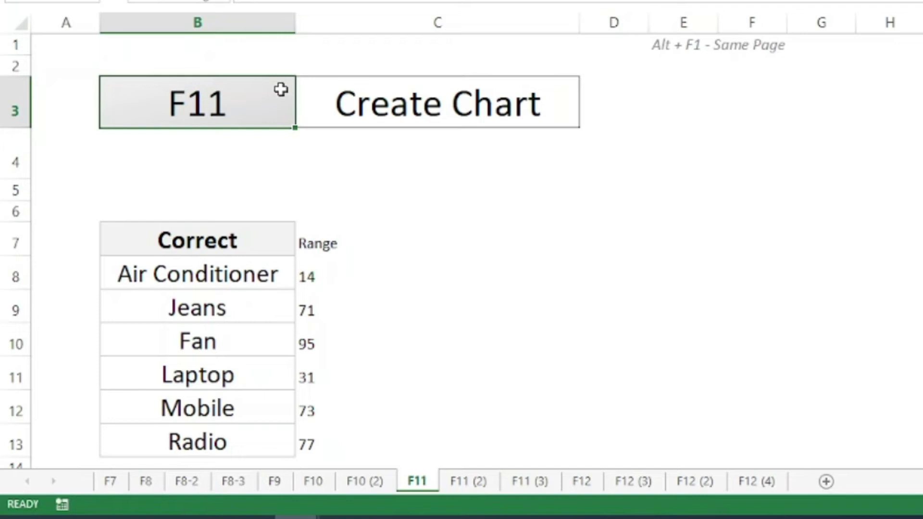
Step: Chart the products and Range values embedded with Alt+F1, delete it, then create a chart sheet with F11
mouse_move(264, 245)
left_mouse_down()
mouse_move(255, 241)
mouse_move(363, 416)
mouse_move(361, 432)
left_mouse_up()
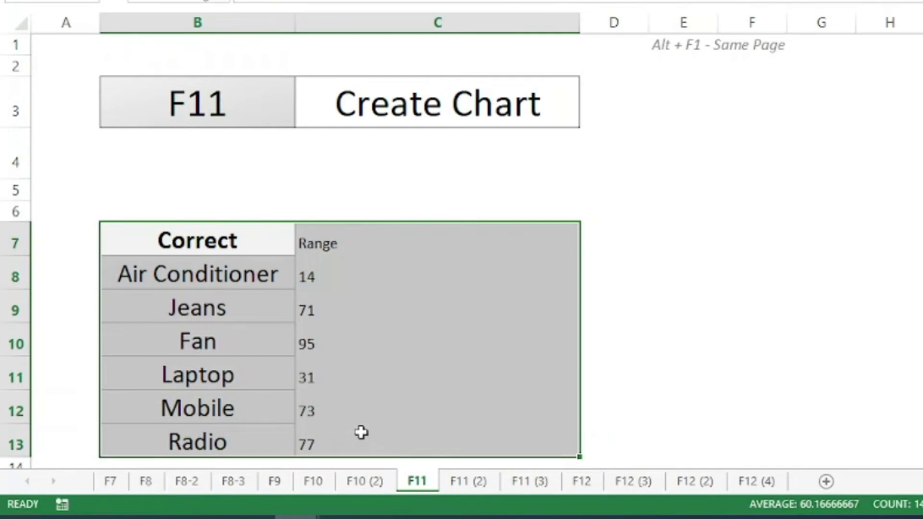
key("alt+F1")
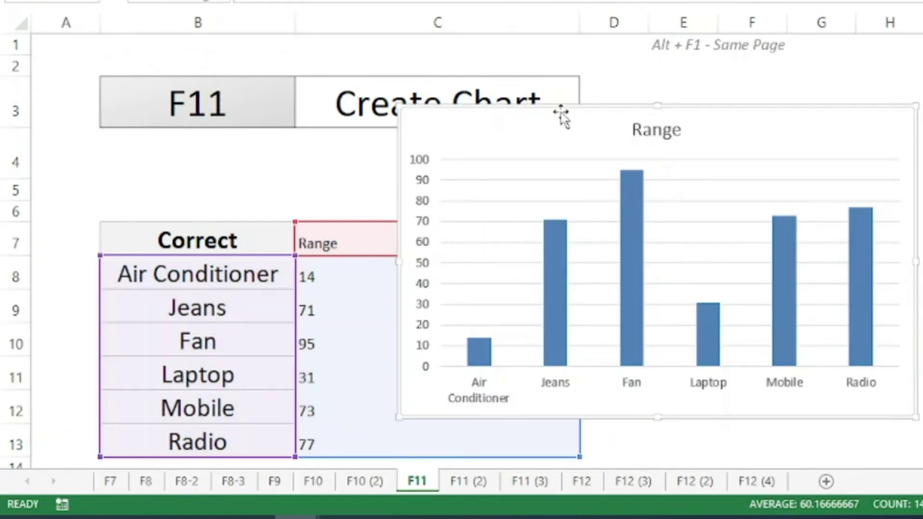
key("Delete")
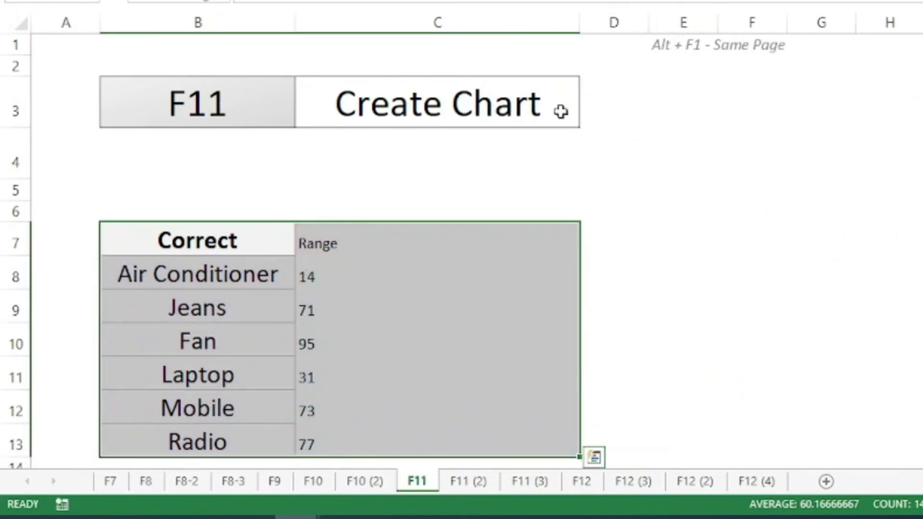
key("F11")
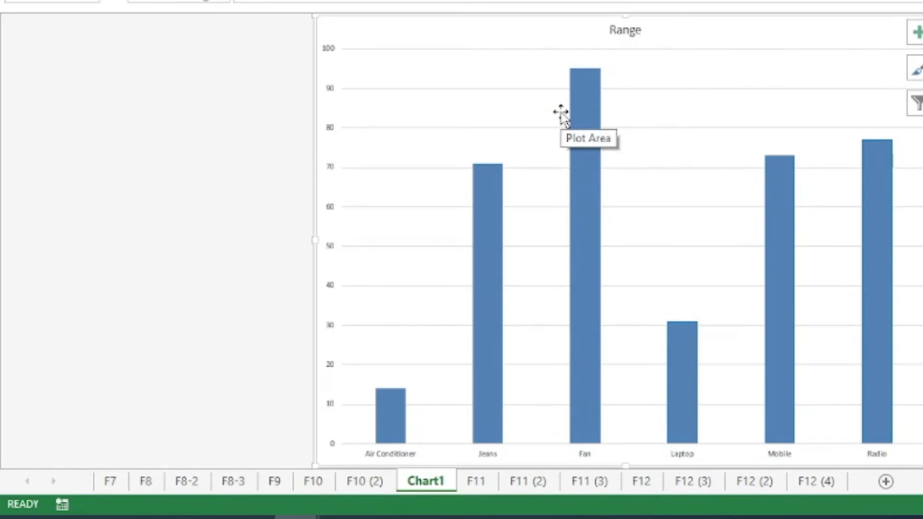
Step: Delete the Chart1 sheet and move the selection off the data table
right_click(431, 487)
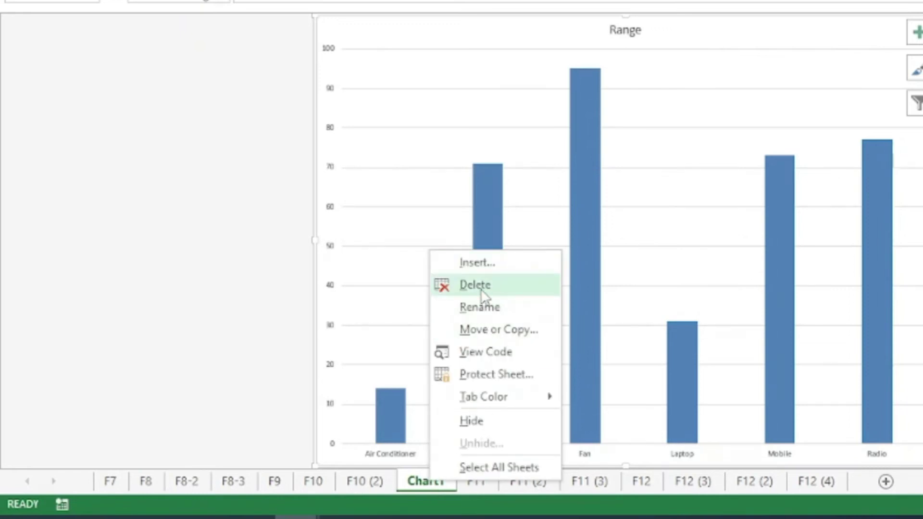
left_click(481, 290)
left_click(609, 233)
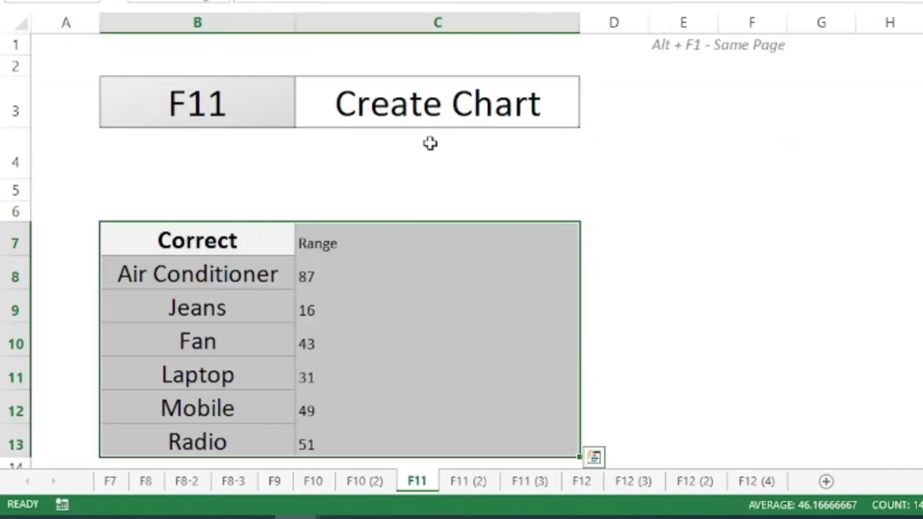
left_click(255, 109)
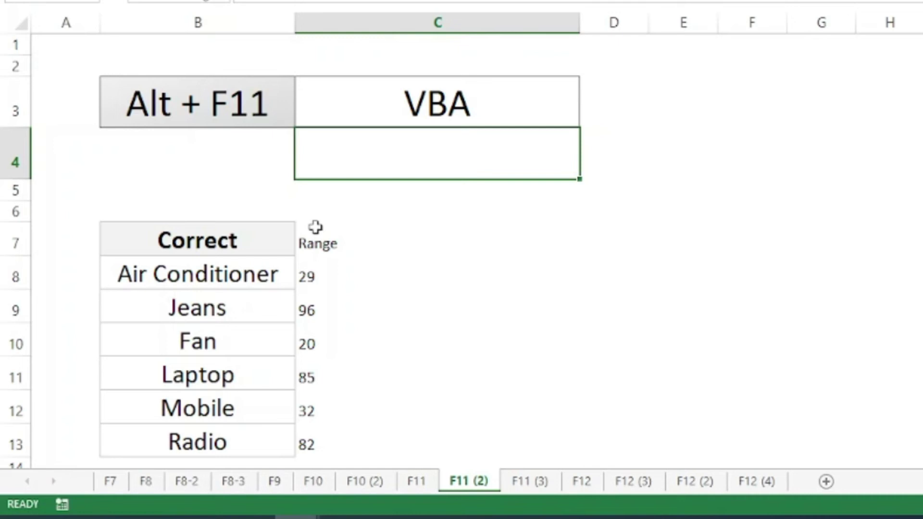
Step: Open the VBA editor with Alt+F11 and the code windows for the F10 (2) and F10 sheets
key("alt+F11")
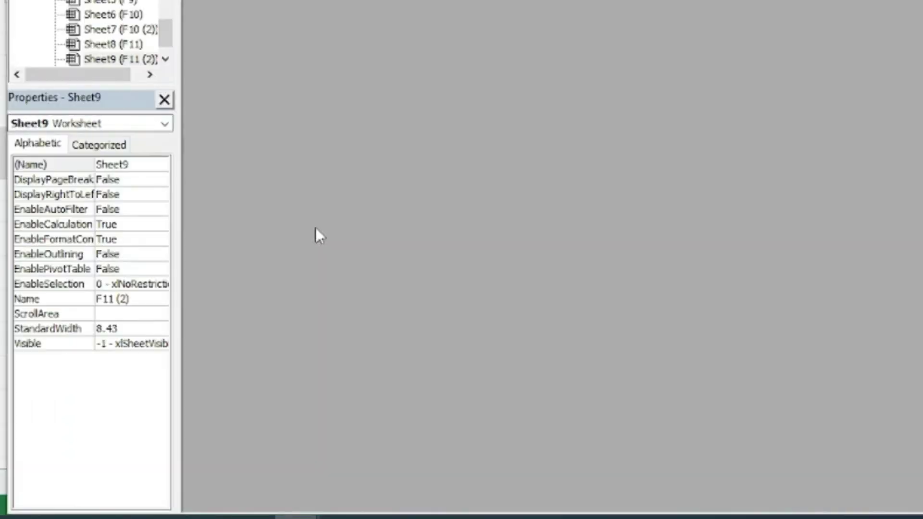
double_click(108, 30)
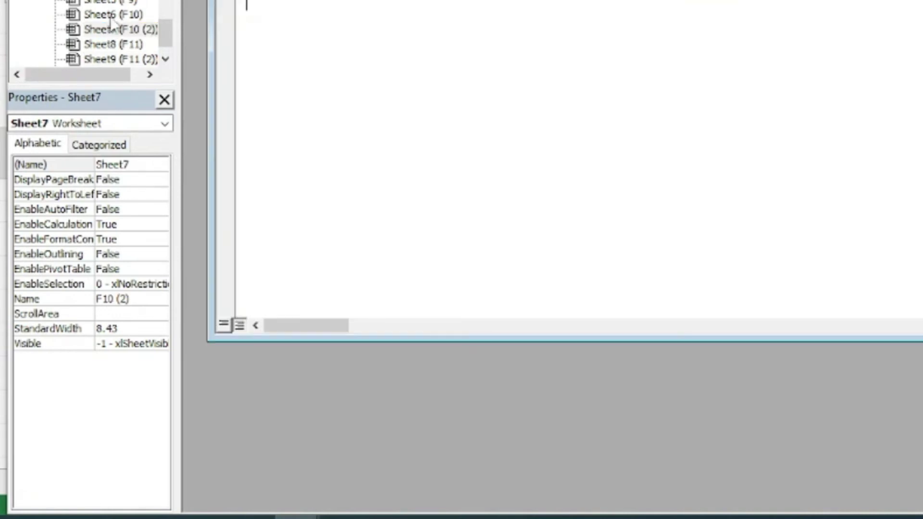
double_click(110, 16)
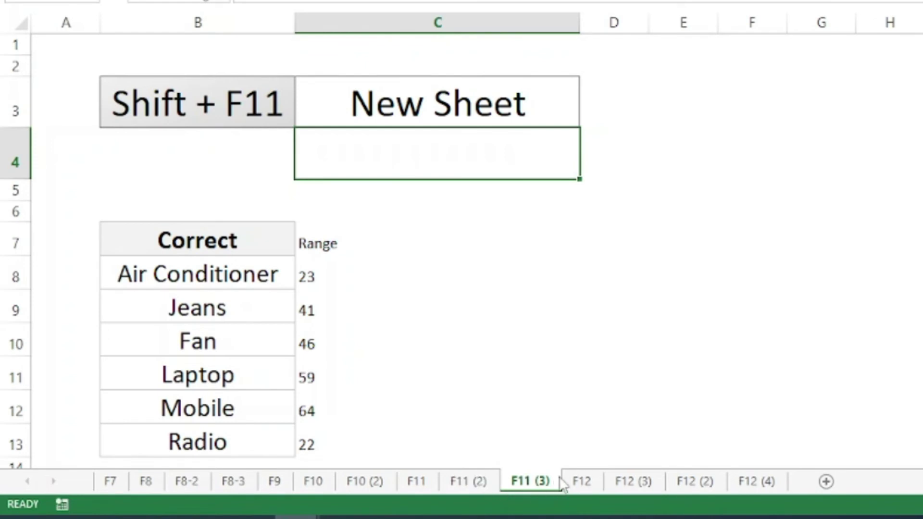
Step: Insert a blank Sheet1 with Shift+F11, then delete it again and confirm the removal
key("shift+F11")
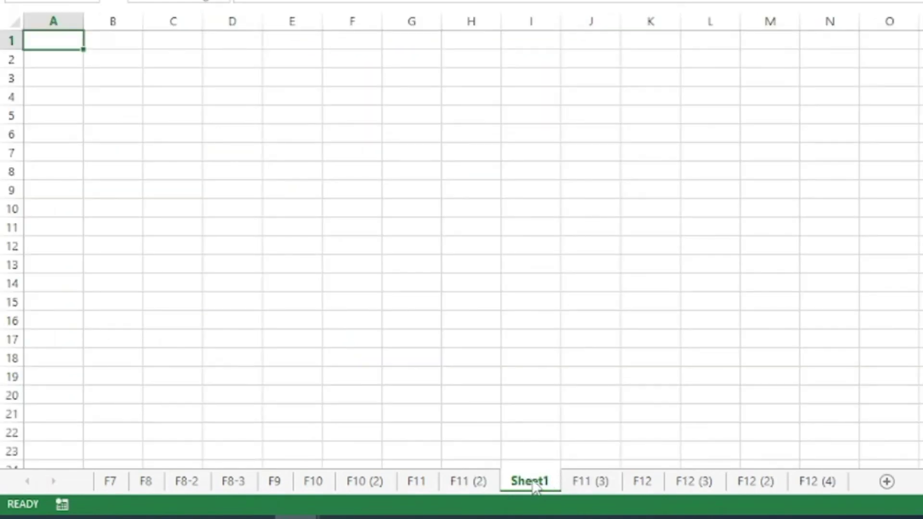
right_click(533, 486)
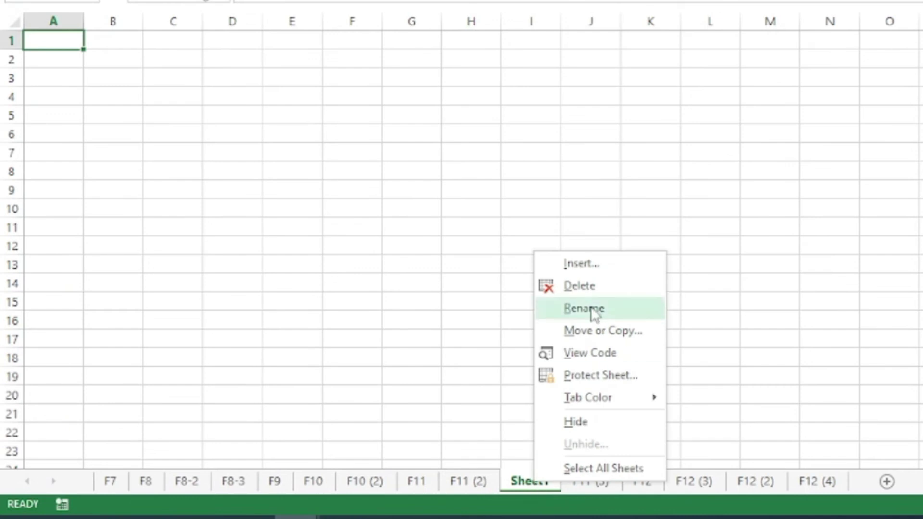
left_click(585, 284)
left_click(618, 233)
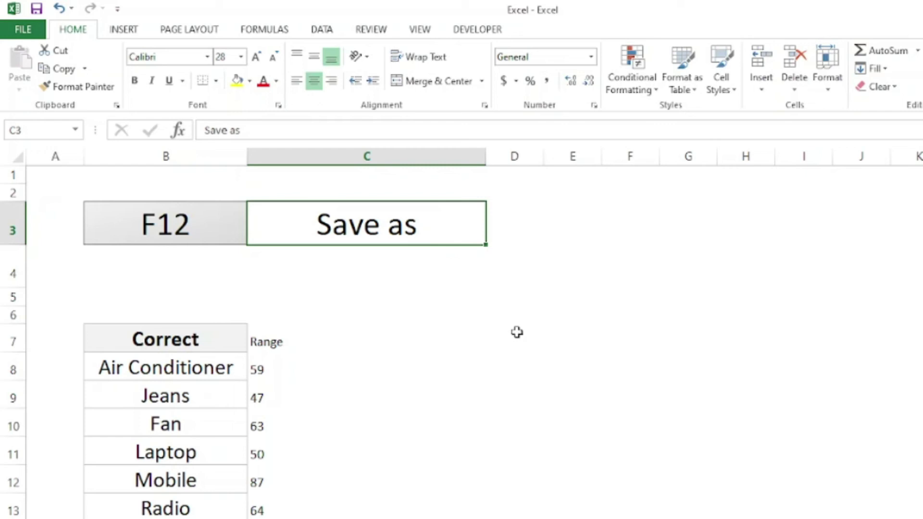
Step: Preview Save As with F12 and dismiss it, then save with Shift+F12, accepting the personal information warning
key("F12")
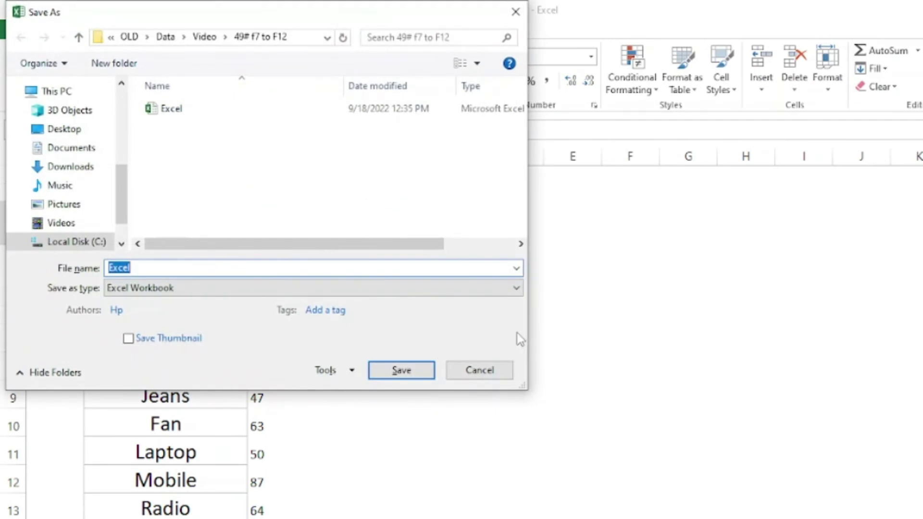
key("Escape")
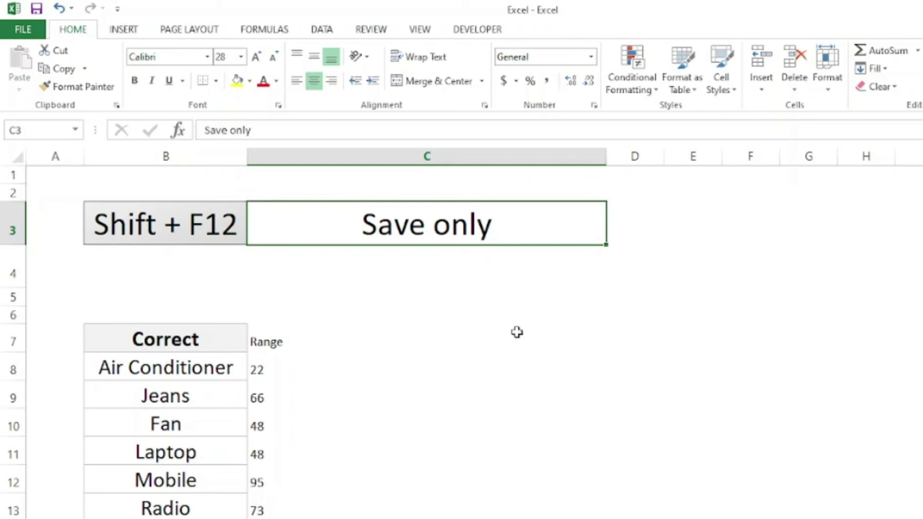
key("shift+F12")
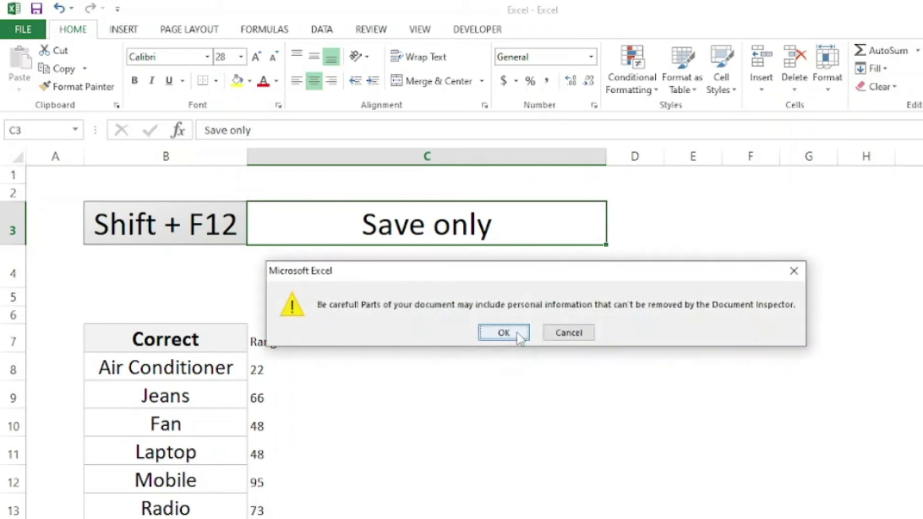
left_click(518, 336)
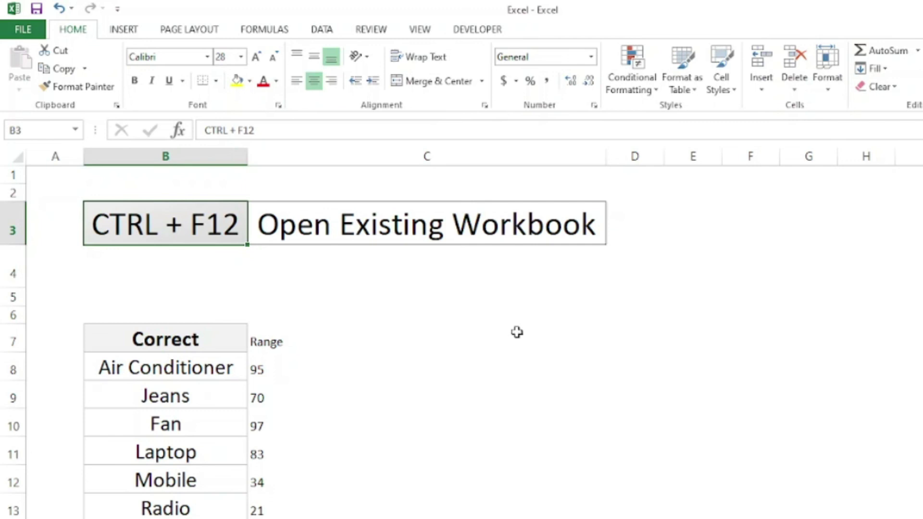
Step: Browse workbooks in the Ctrl+F12 Open dialog, select the Excel file, then cancel without opening it
key("ctrl+F12")
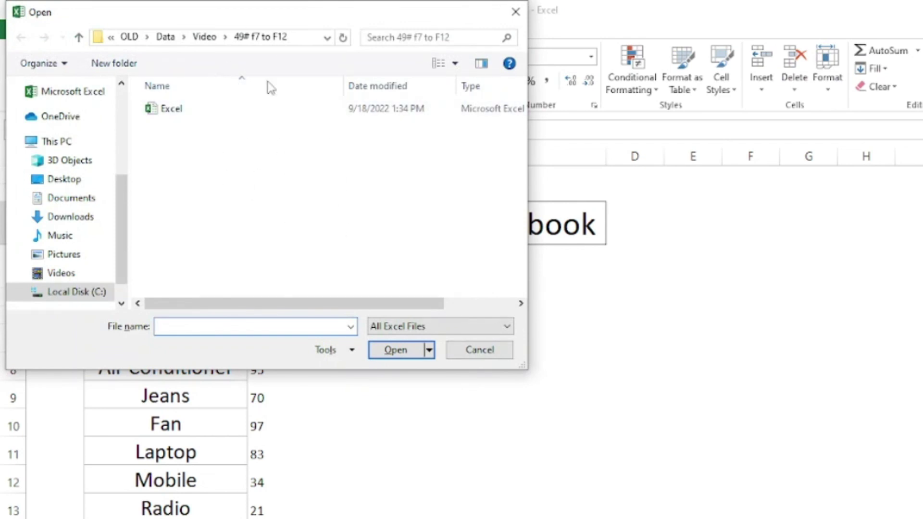
left_click(172, 113)
left_click(473, 353)
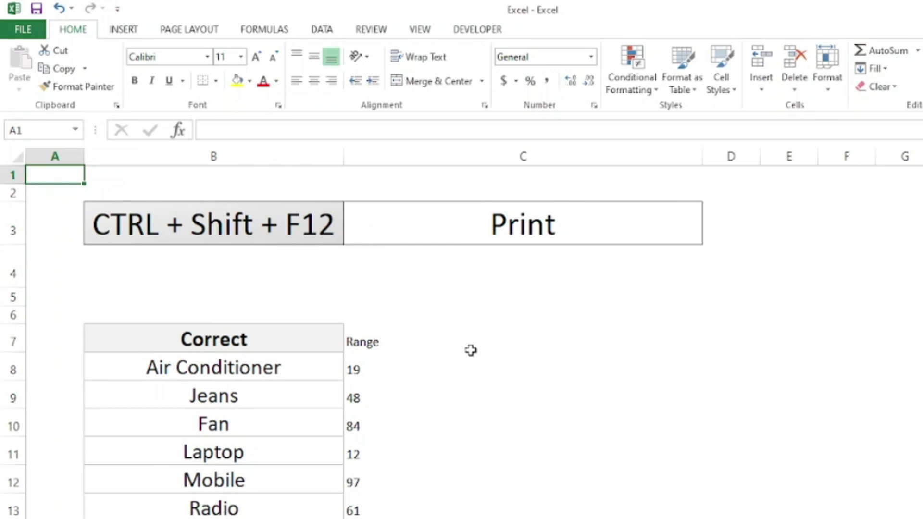
key("ctrl+shift+F12")
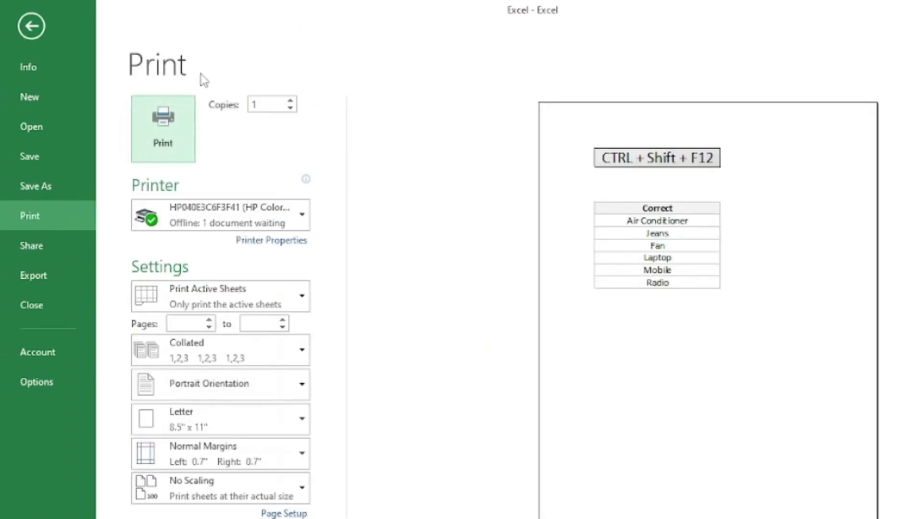
left_click(41, 33)
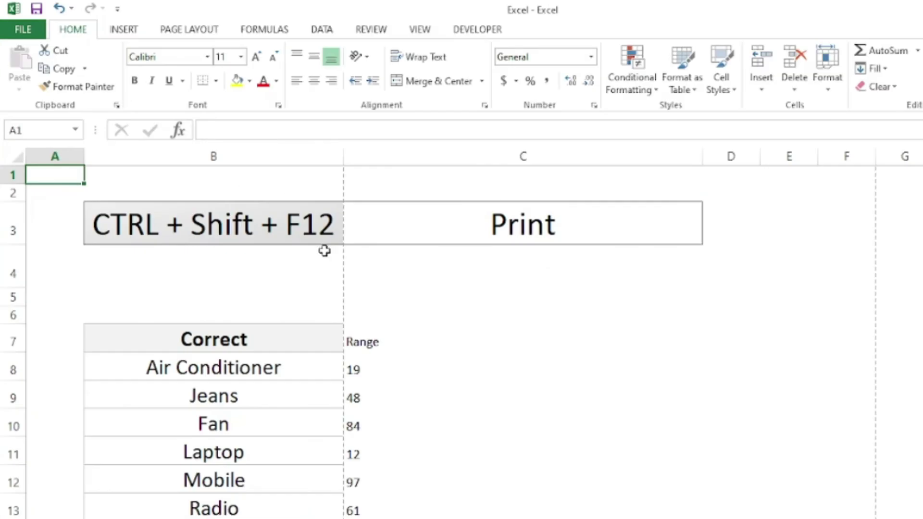